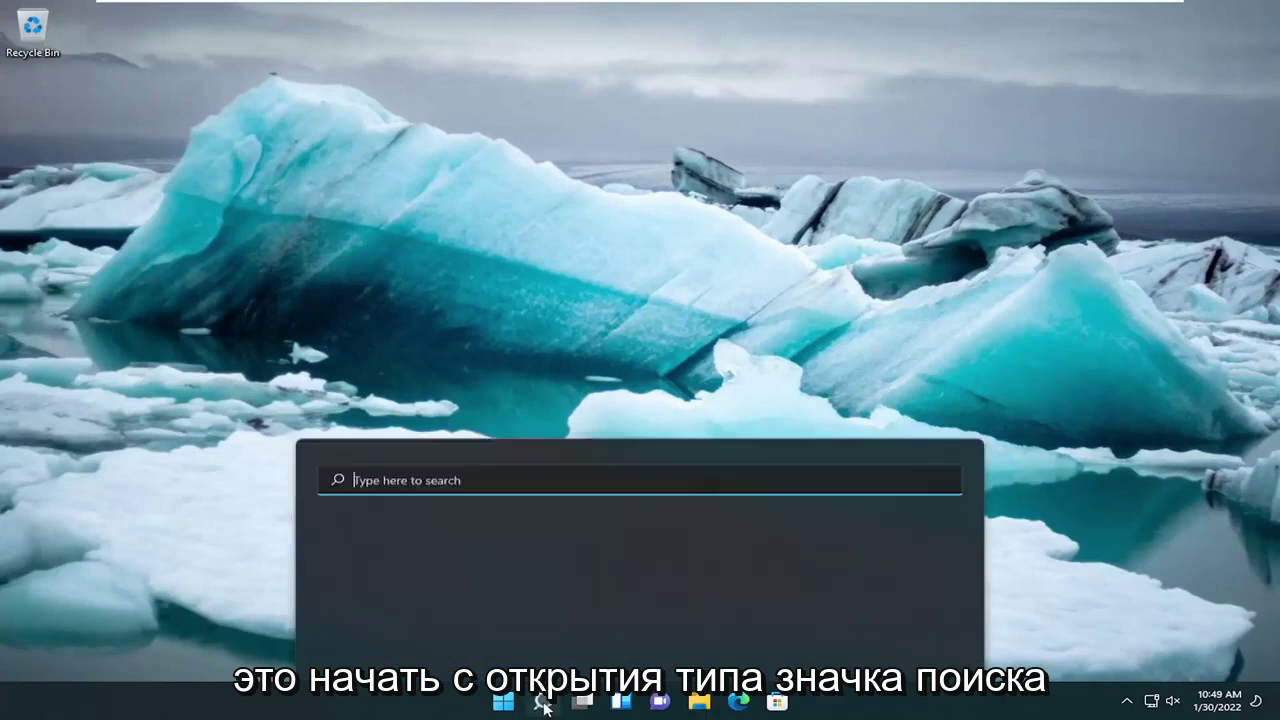
- Search Windows for 'regedit' to find Registry Editor
type("re")
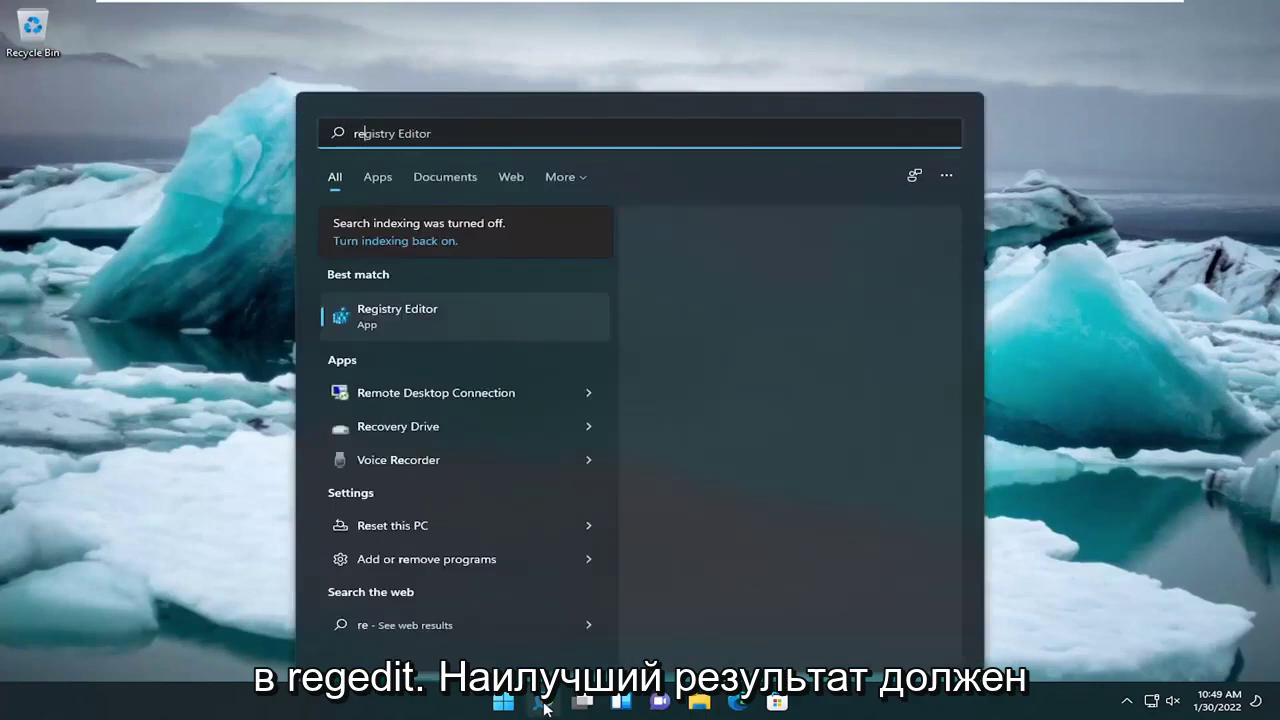
type("gedit")
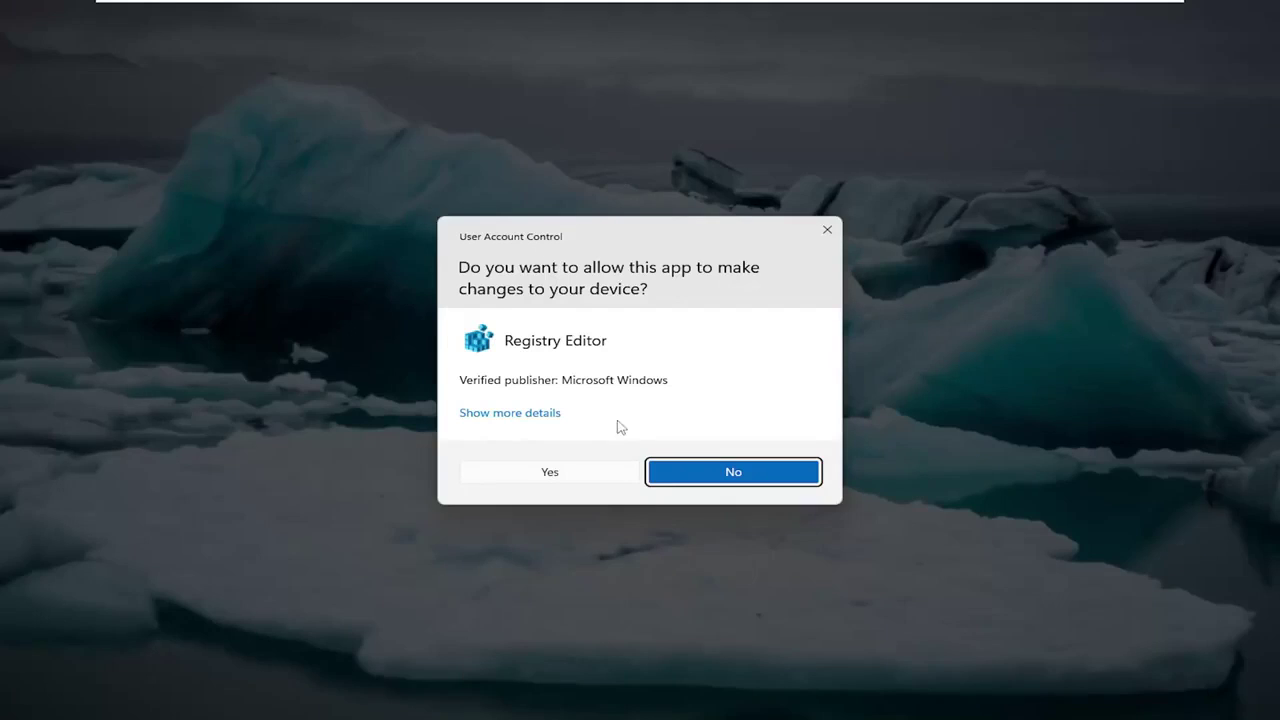
- Allow Registry Editor to run and collapse the tree to Computer's five root keys
left_click(588, 480)
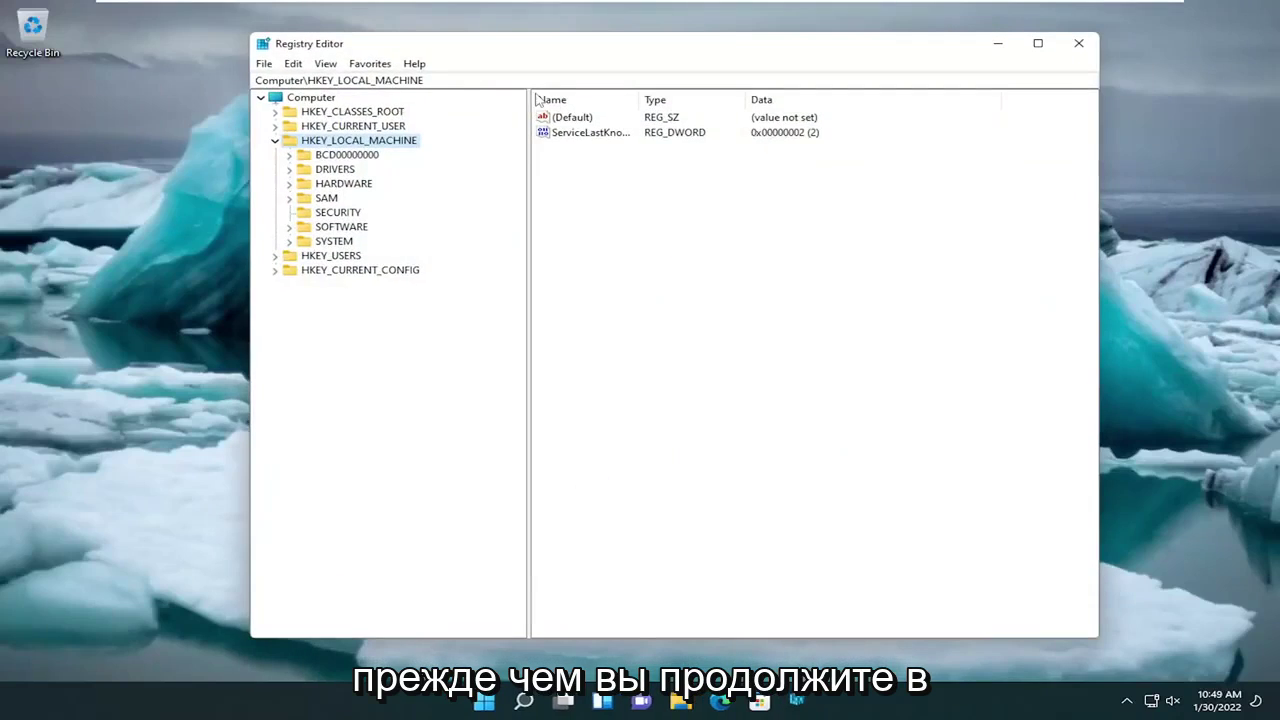
left_click(276, 141)
left_click(290, 99)
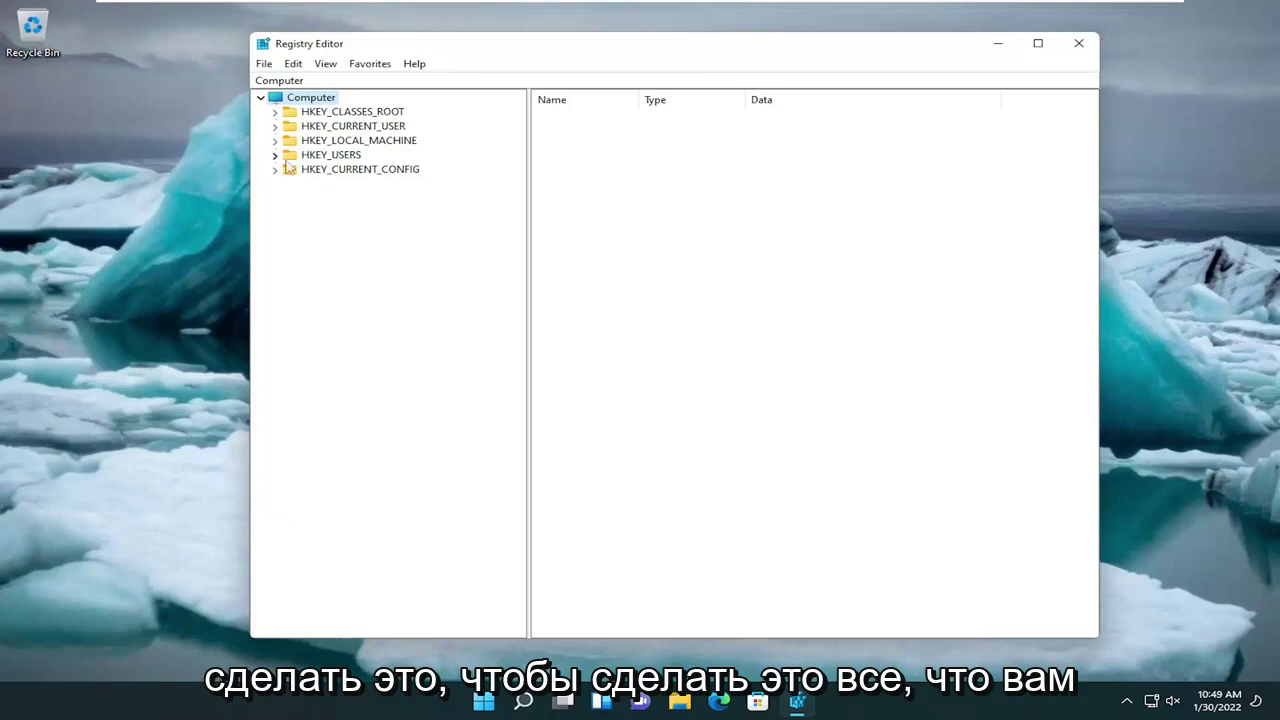
- Open the registry Export dialog and cancel without saving a backup
left_click(265, 64)
left_click(295, 110)
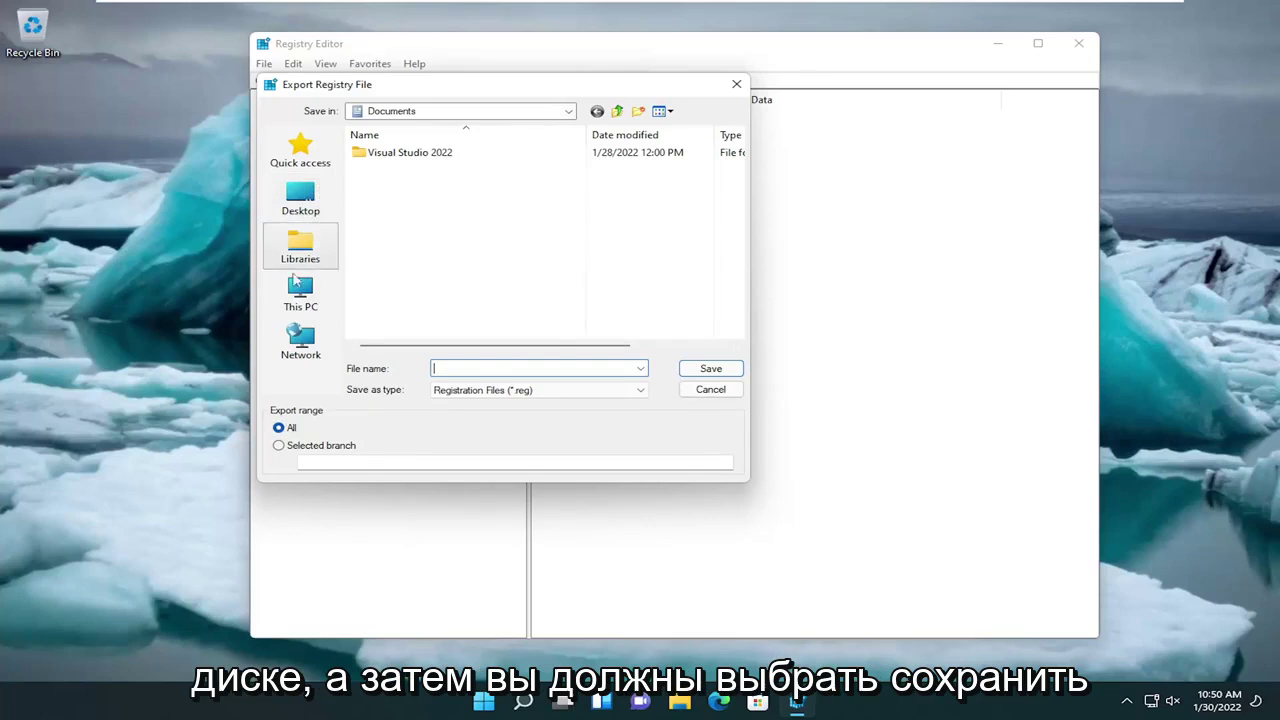
left_click(710, 391)
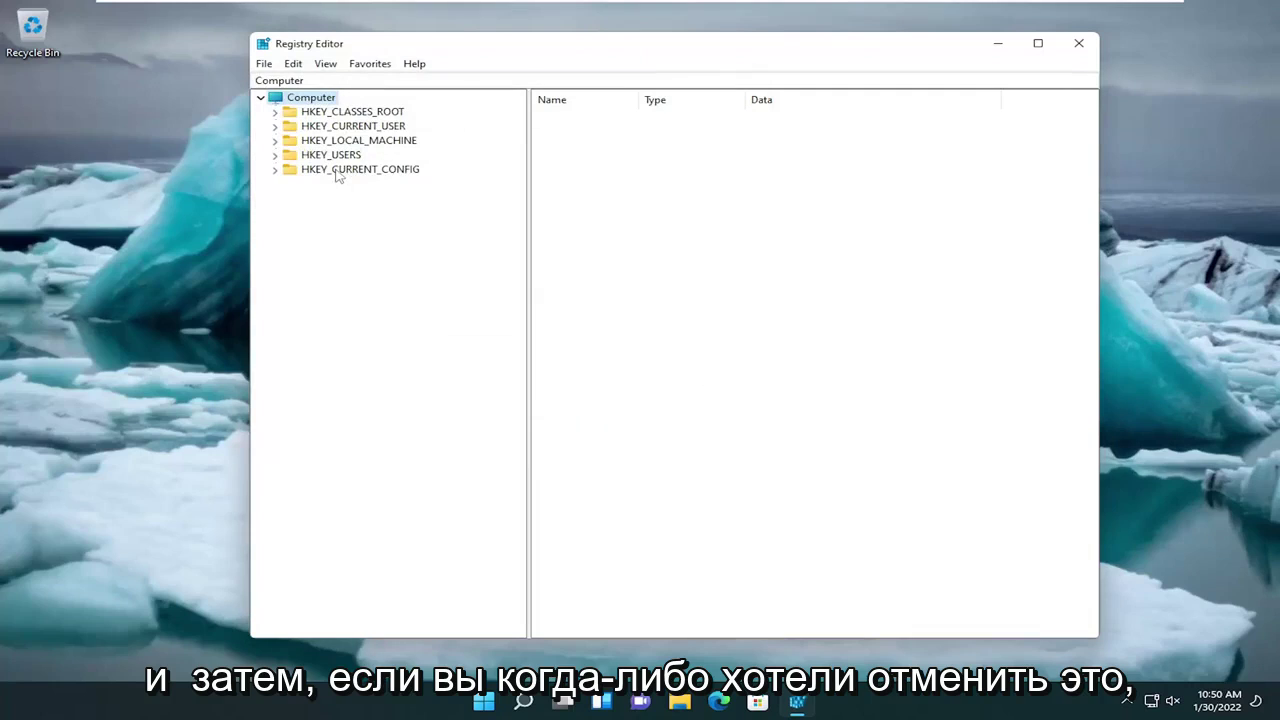
- Open the Import dialog, browse the Desktop folder, and cancel without importing
left_click(268, 66)
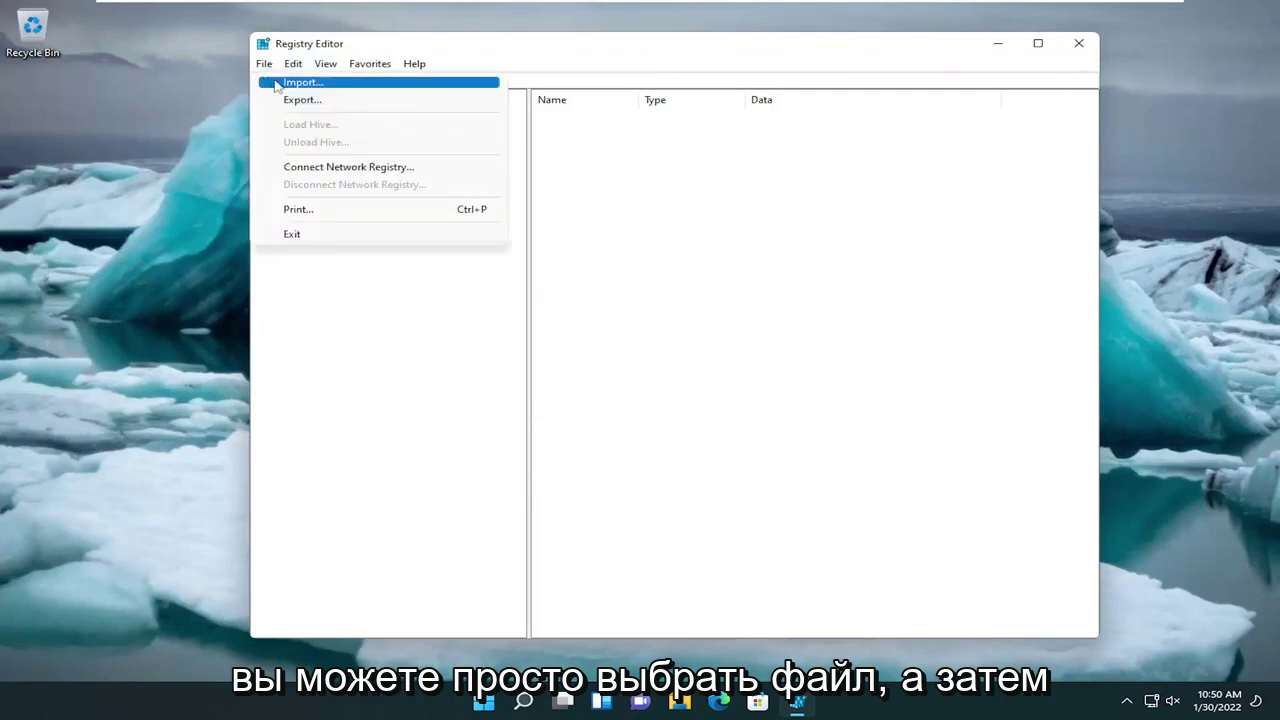
left_click(314, 216)
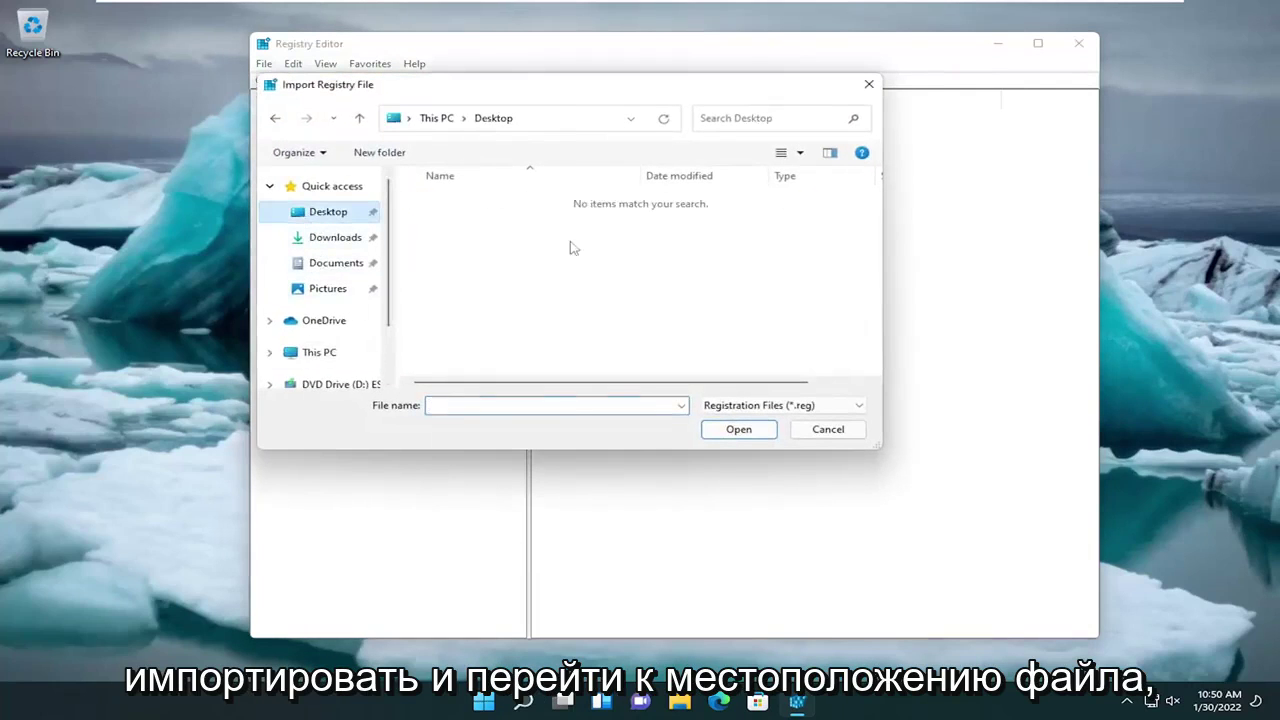
left_click(822, 429)
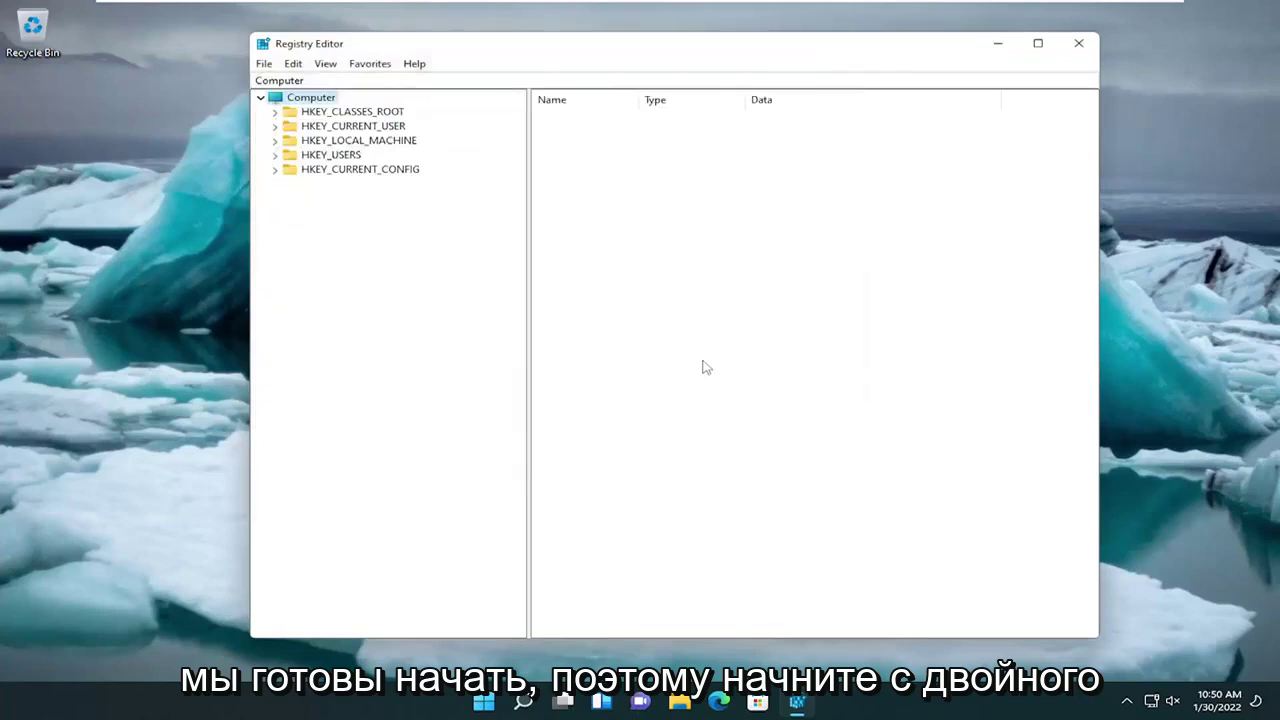
- Expand HKEY_LOCAL_MACHINE\SOFTWARE\Policies\Microsoft\Windows in the left tree
double_click(364, 143)
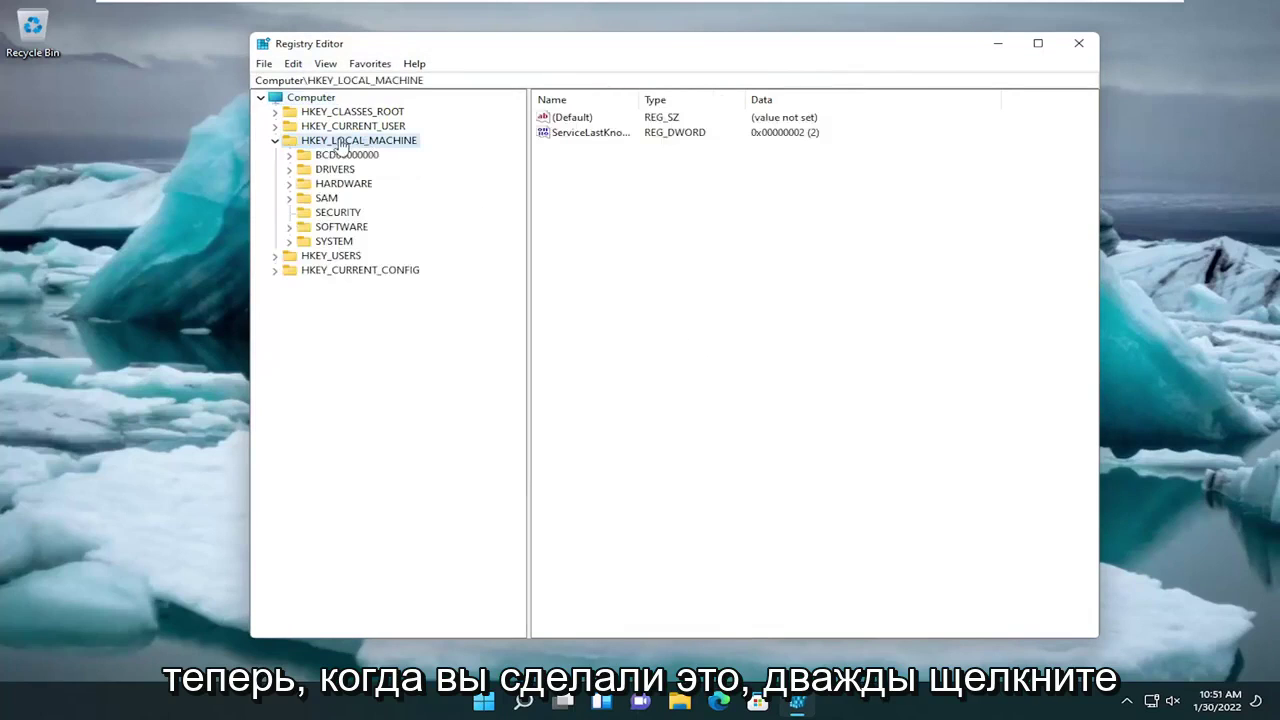
double_click(327, 228)
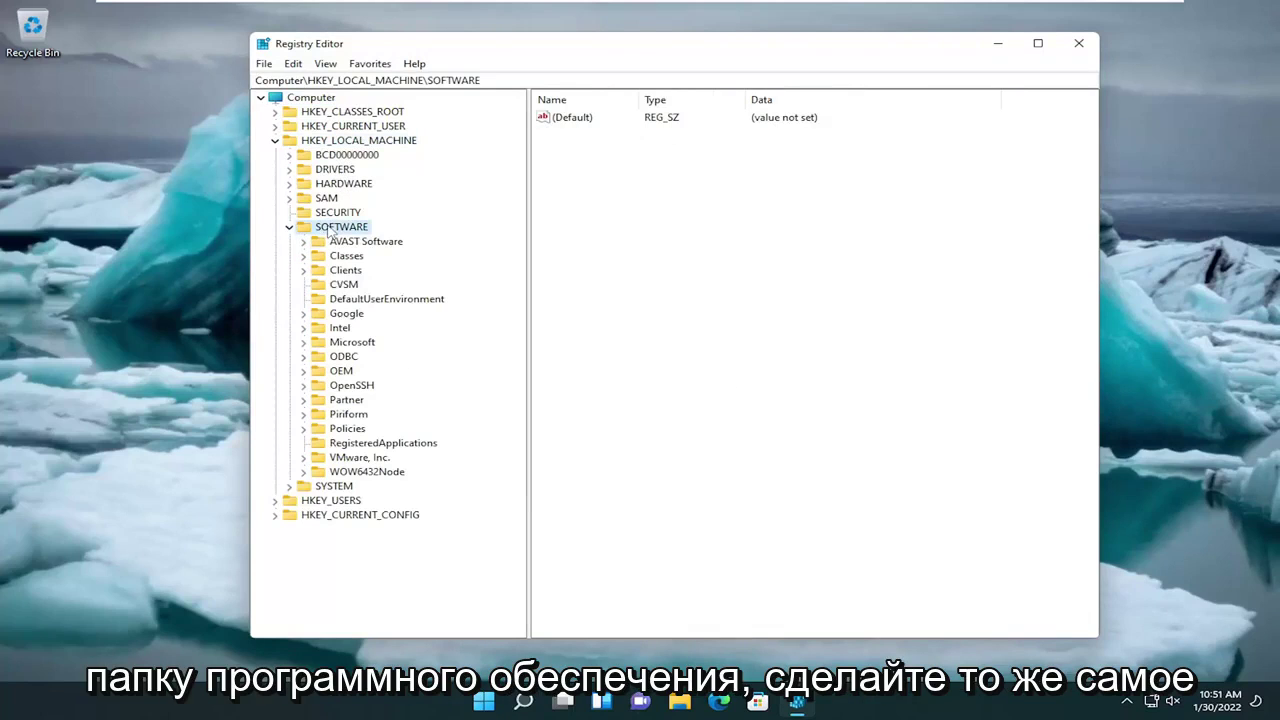
double_click(348, 430)
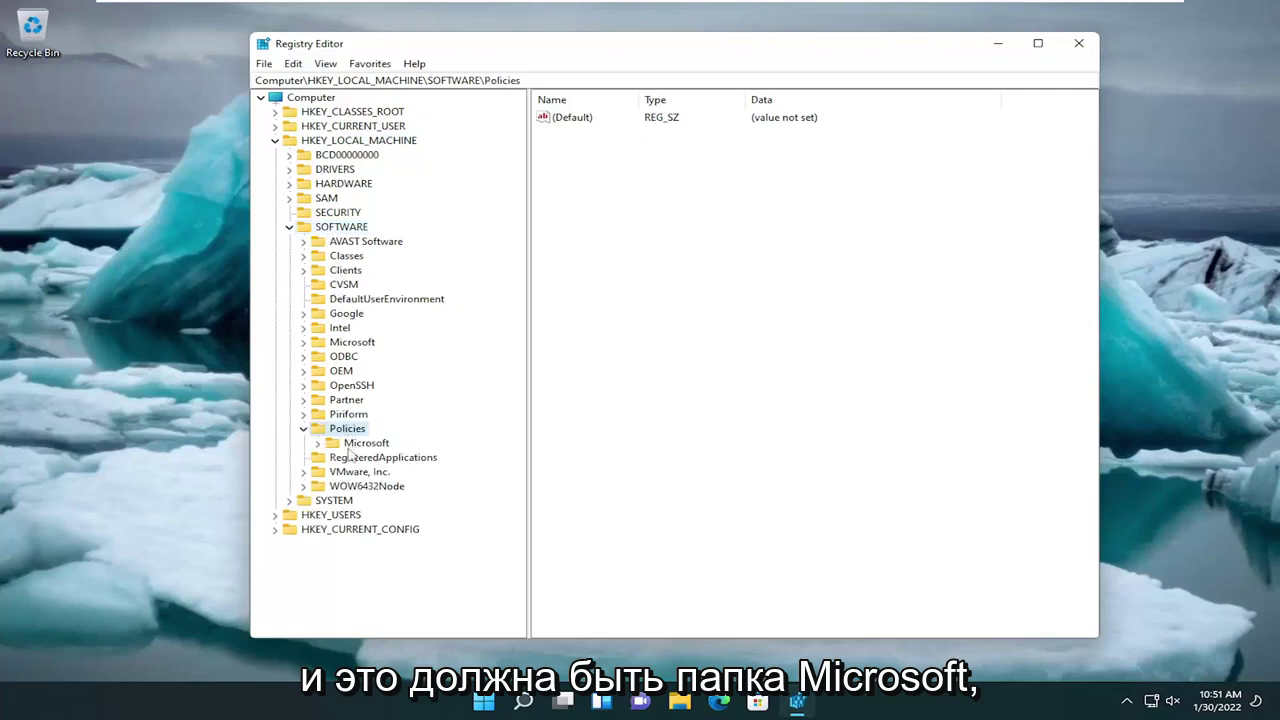
double_click(365, 443)
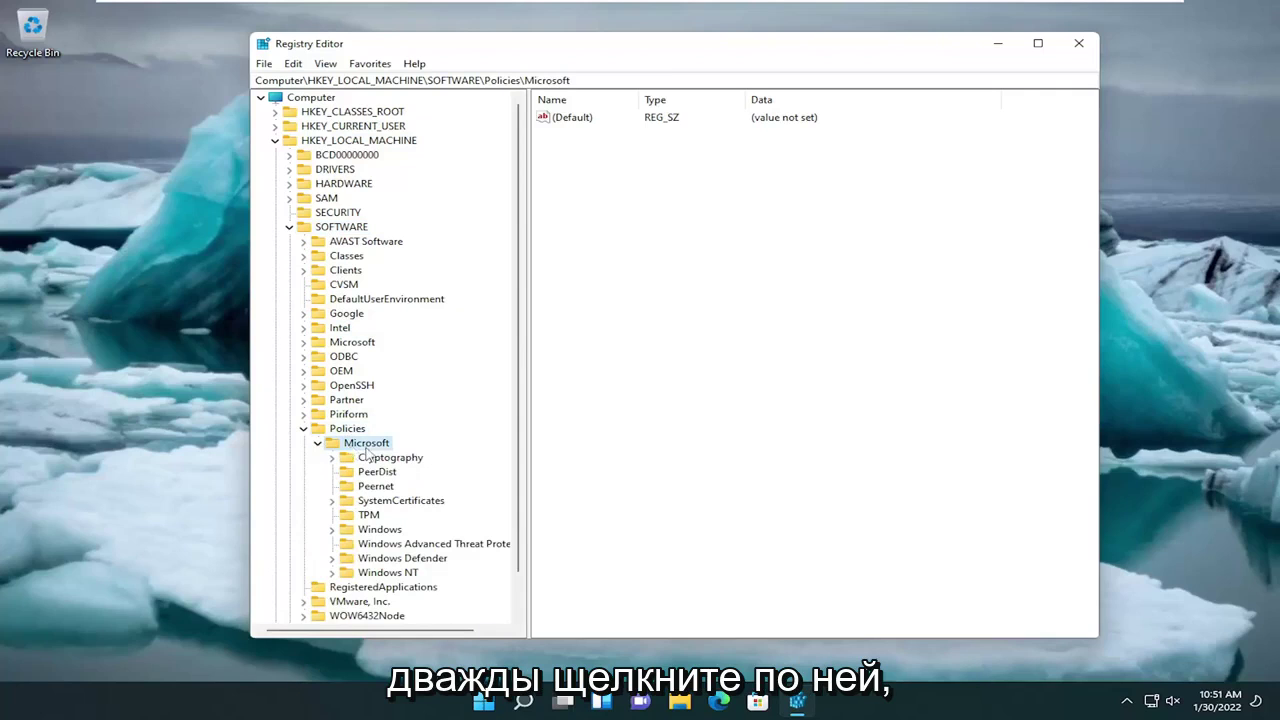
double_click(368, 532)
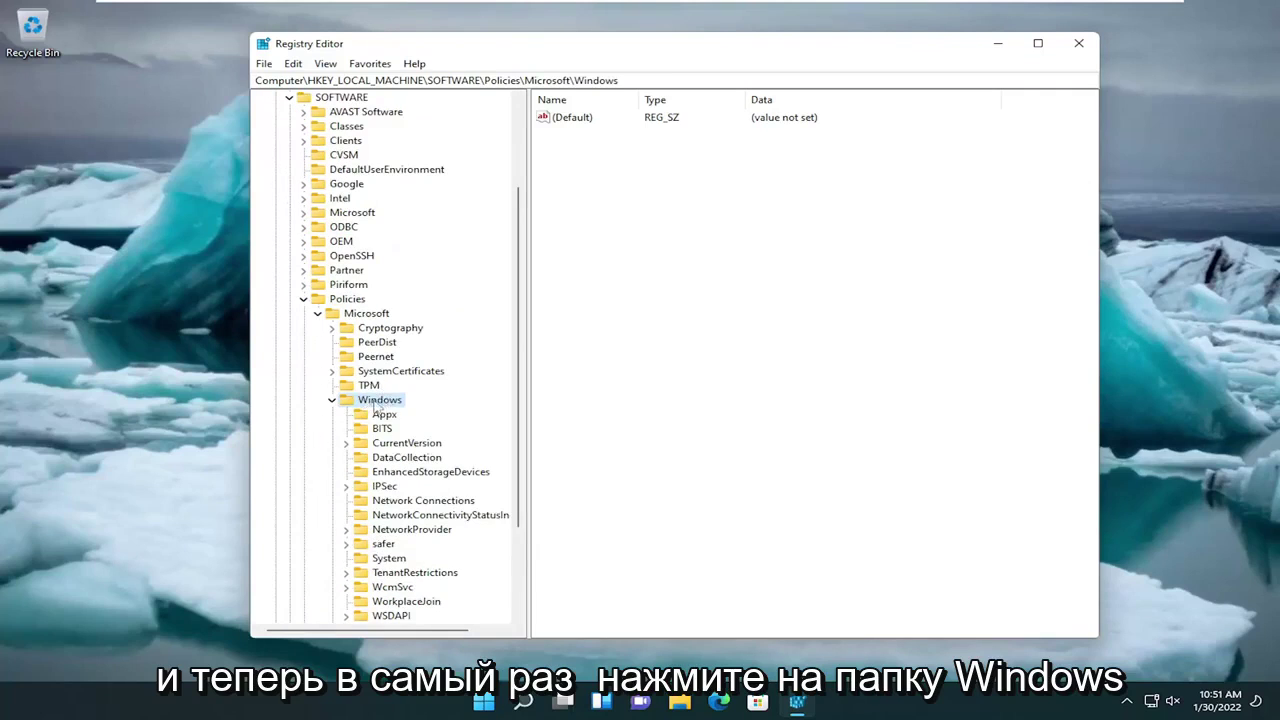
- Create a new subkey named 'Windows Search' under Policies\Microsoft\Windows
right_click(378, 402)
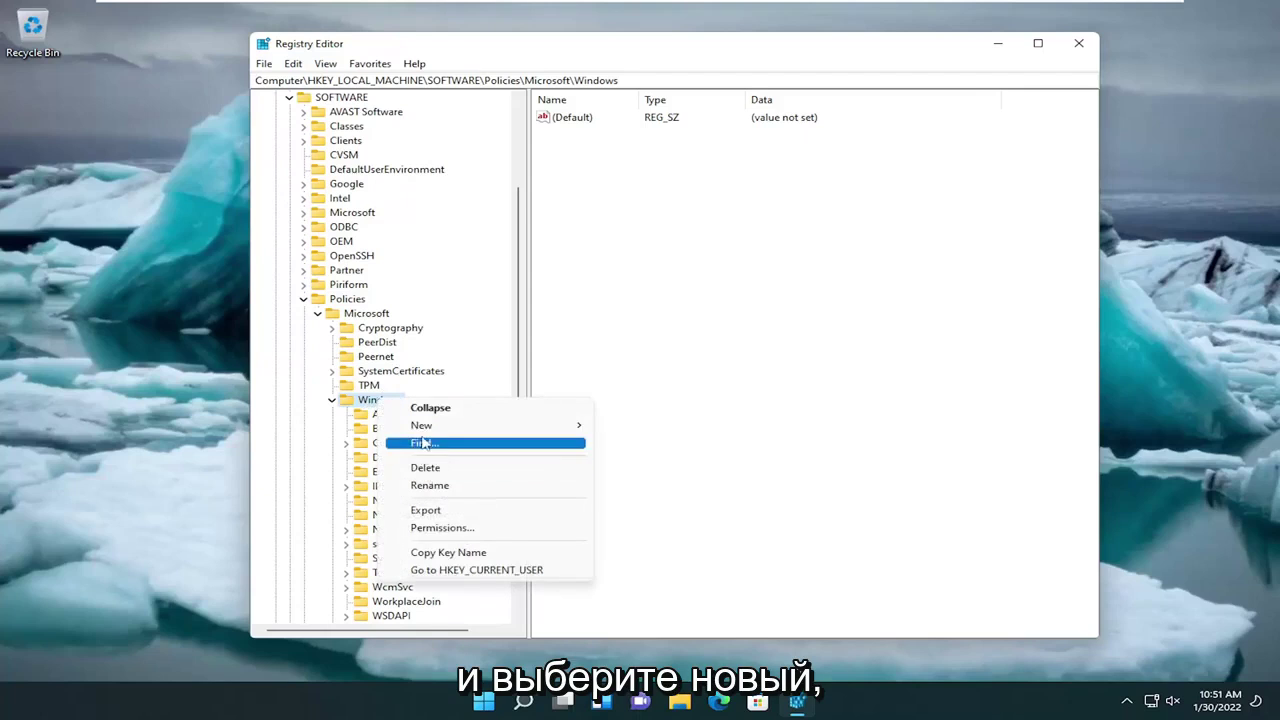
left_click(655, 428)
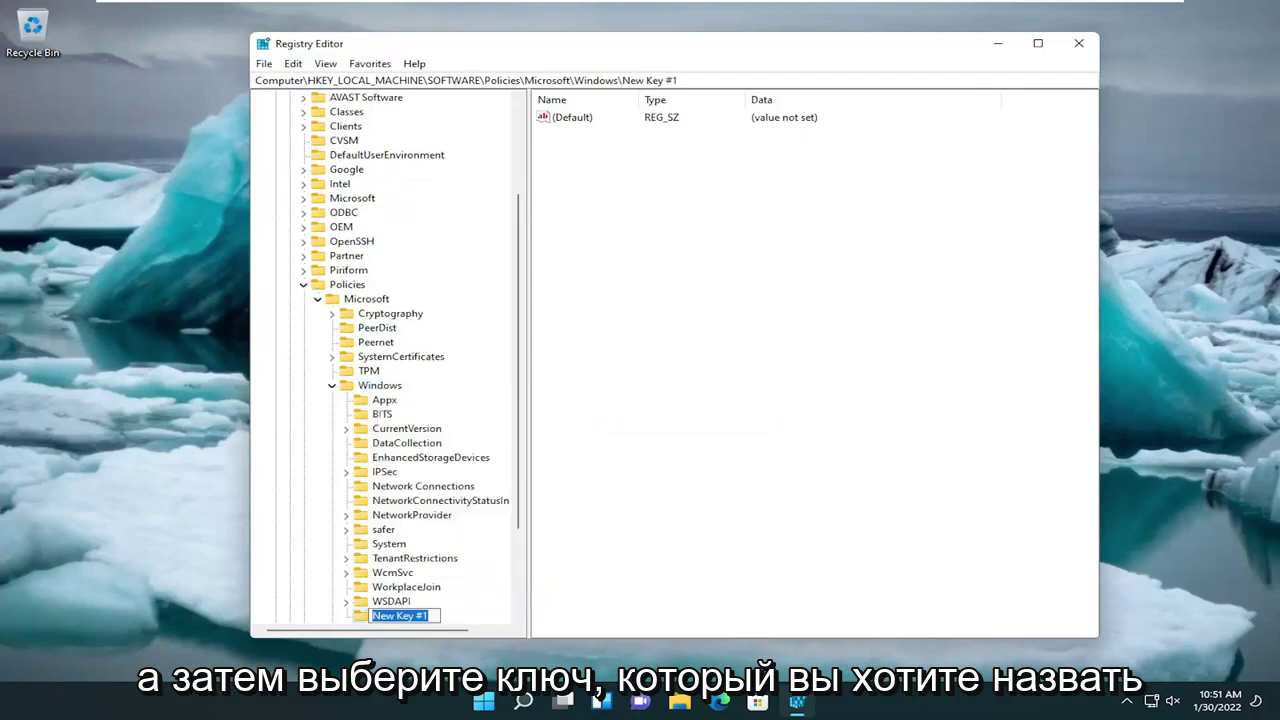
type("e")
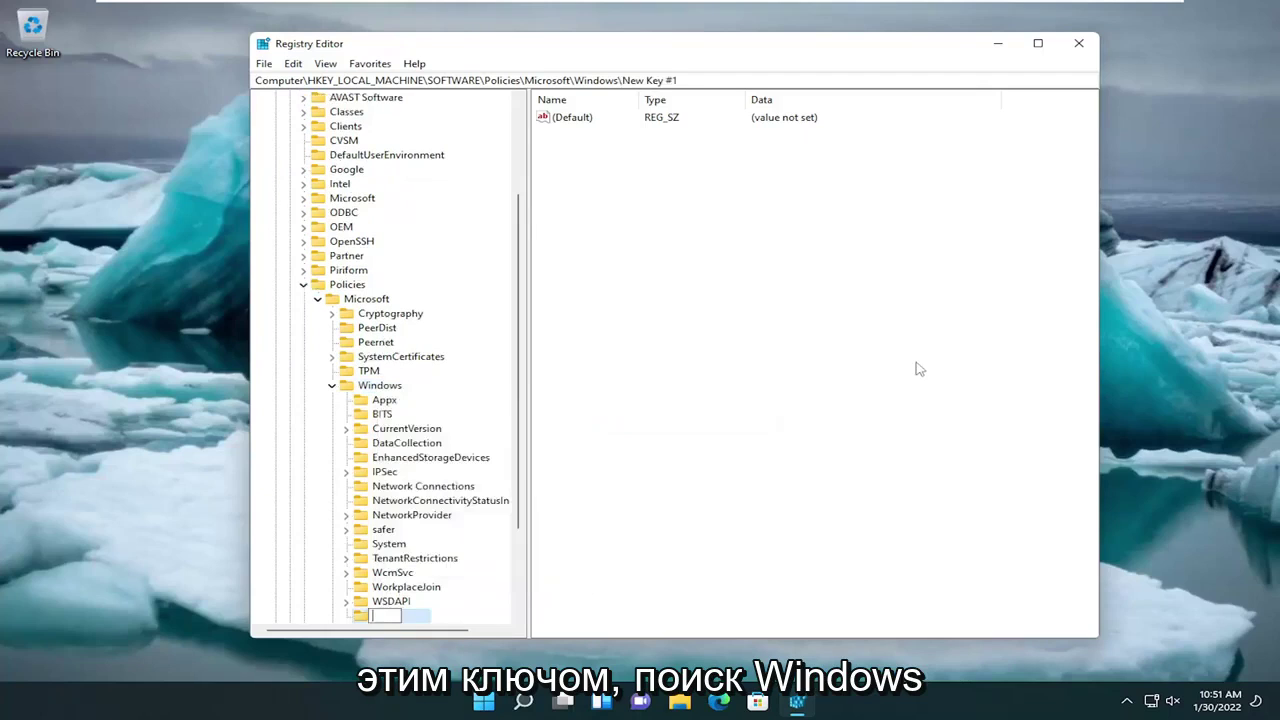
type("ndows Swe")
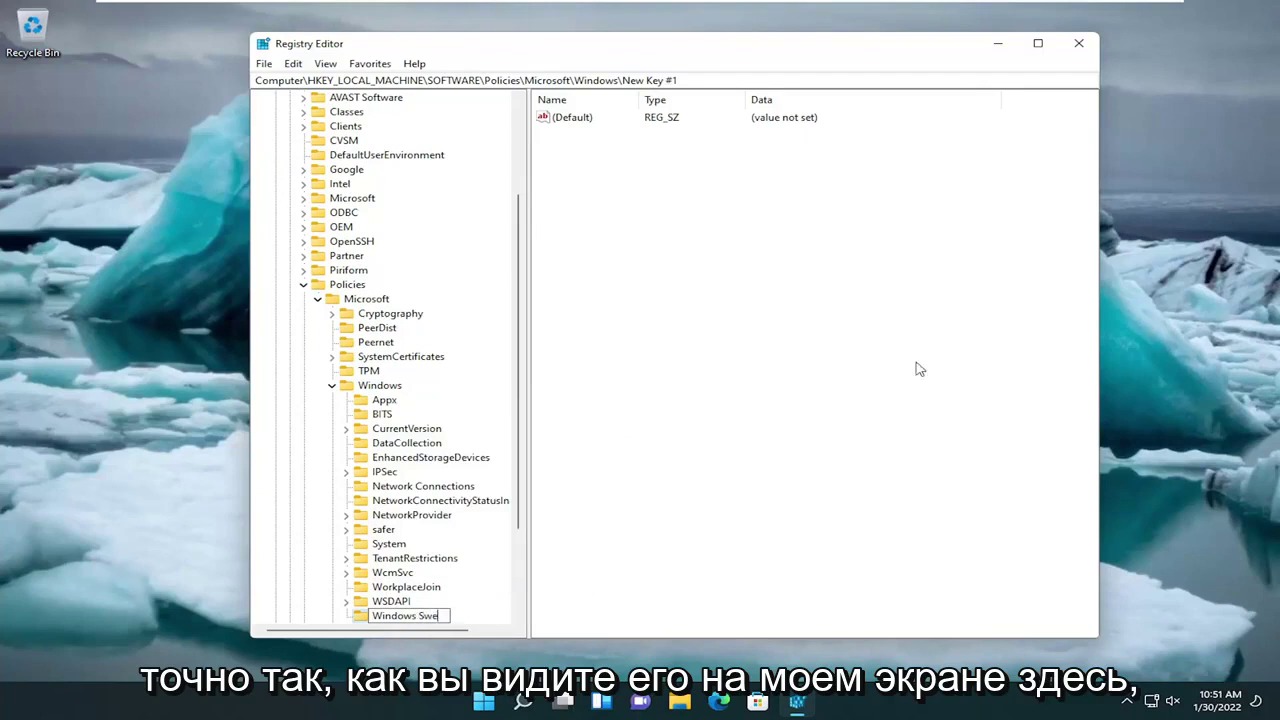
key("BackSpace")
key("BackSpace")
type("earch")
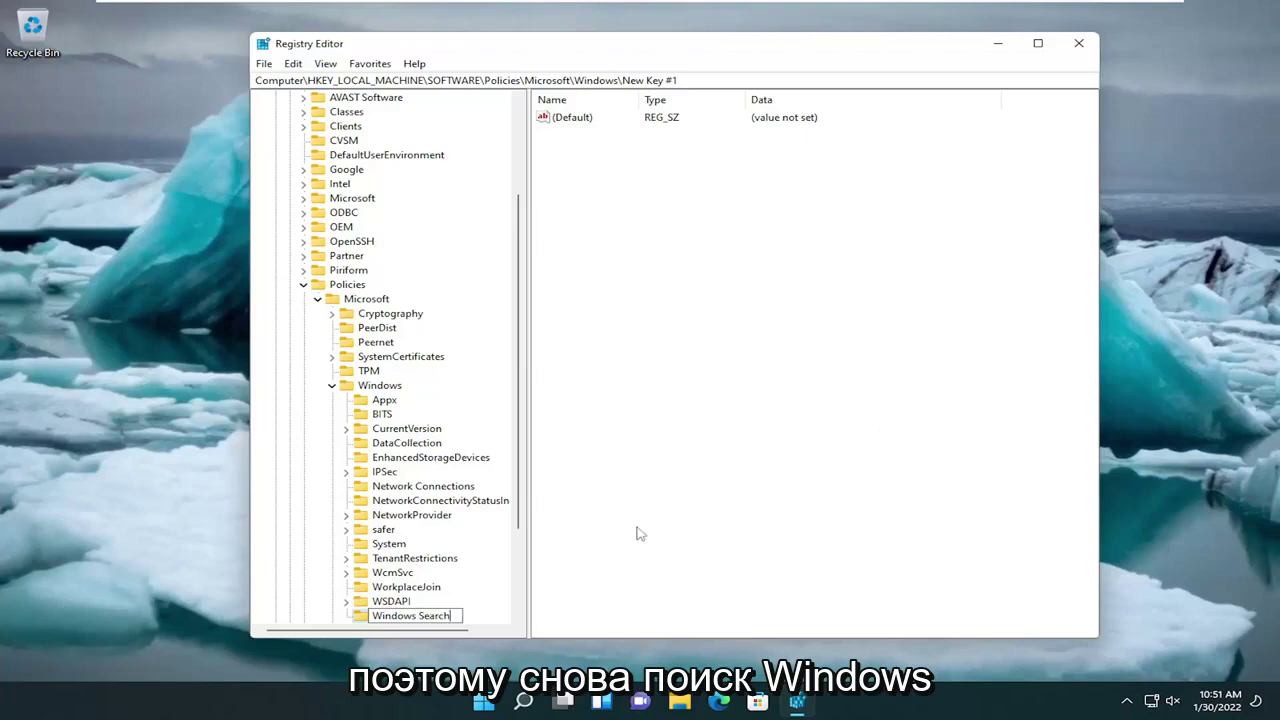
key("Return")
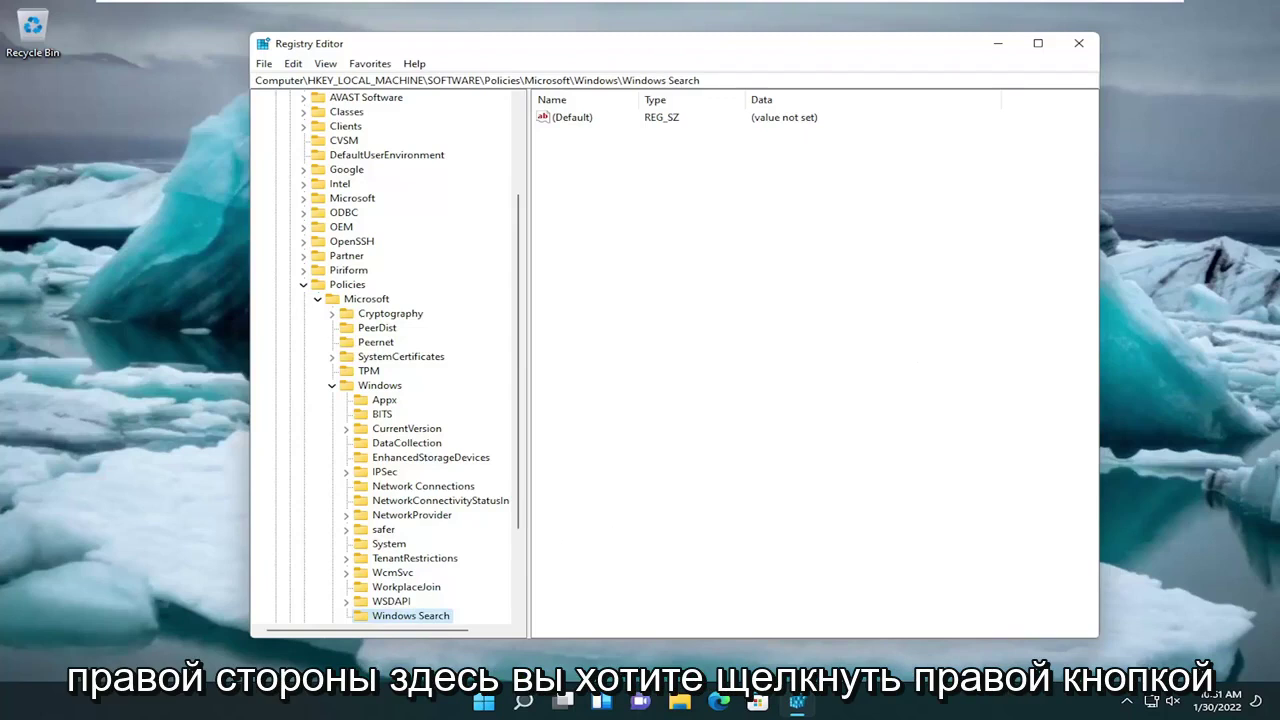
- Add a DWORD (32-bit) value named PreventUsingAdvancedIndexingOptions to the Windows Search key
right_click(648, 187)
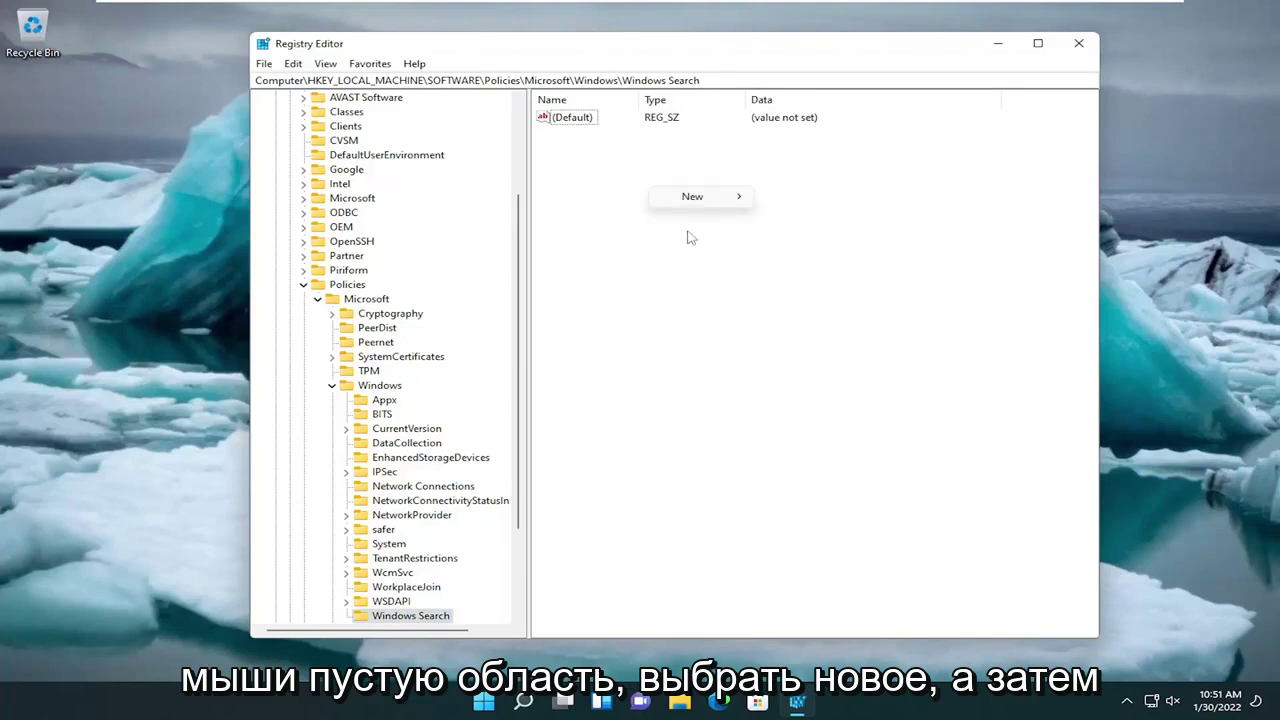
mouse_move(697, 196)
left_click(826, 257)
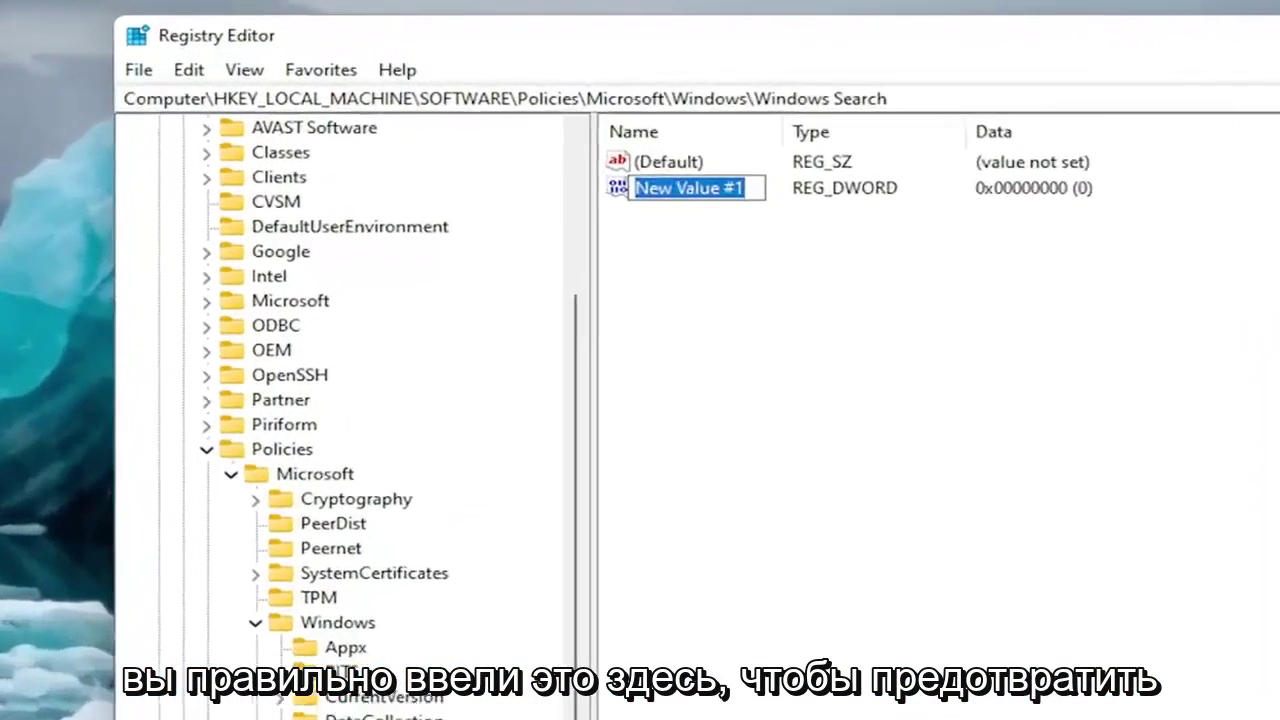
key("BackSpace")
type("Prevent")
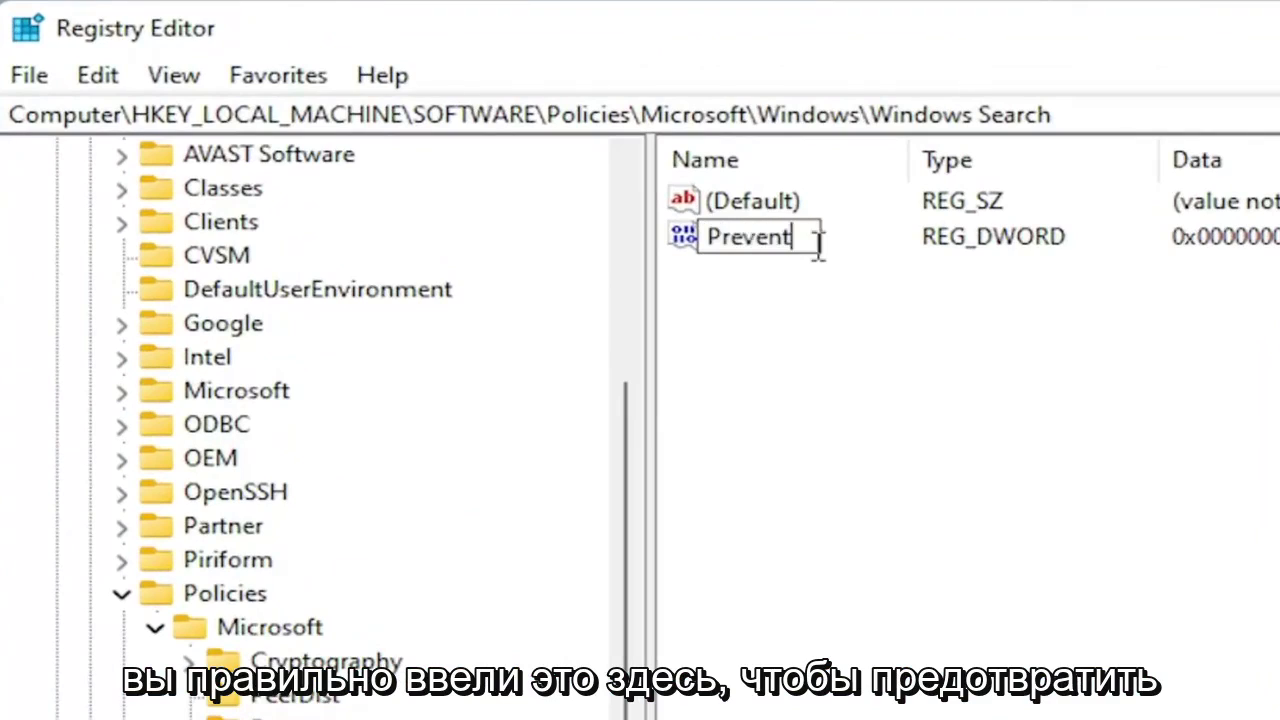
type("UsingAd")
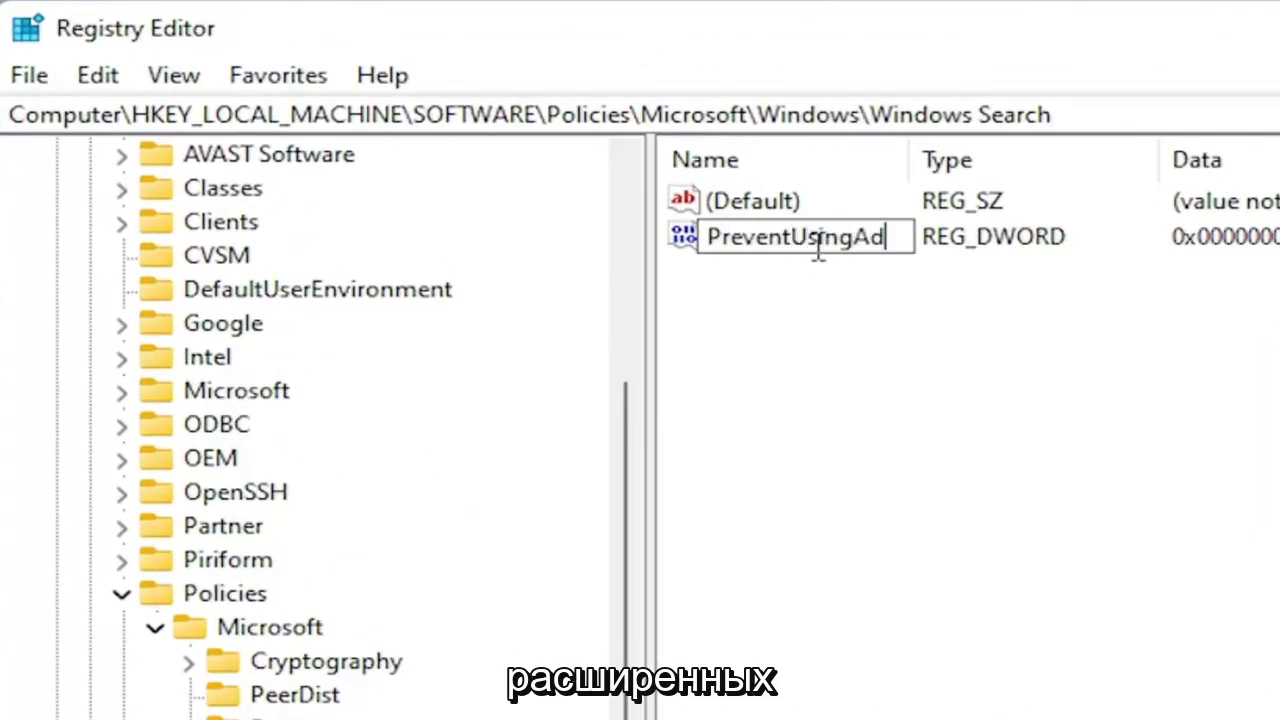
type("vancedInd")
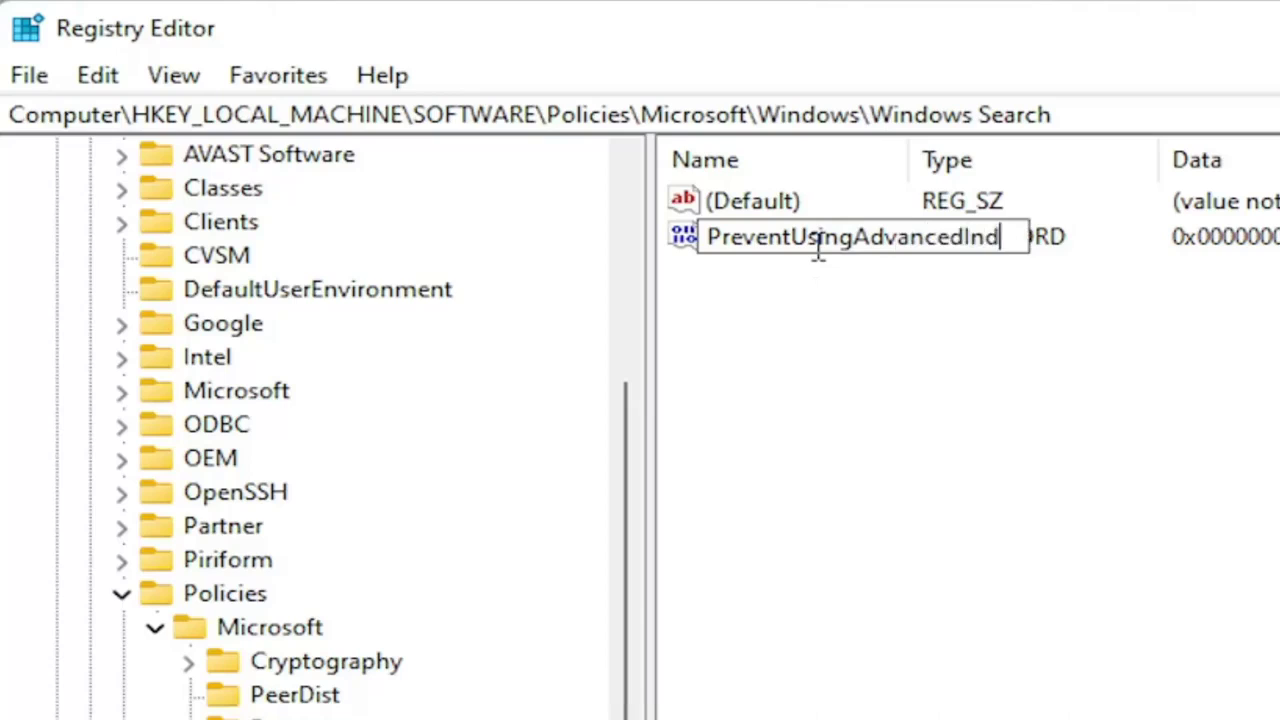
type("exingOptions")
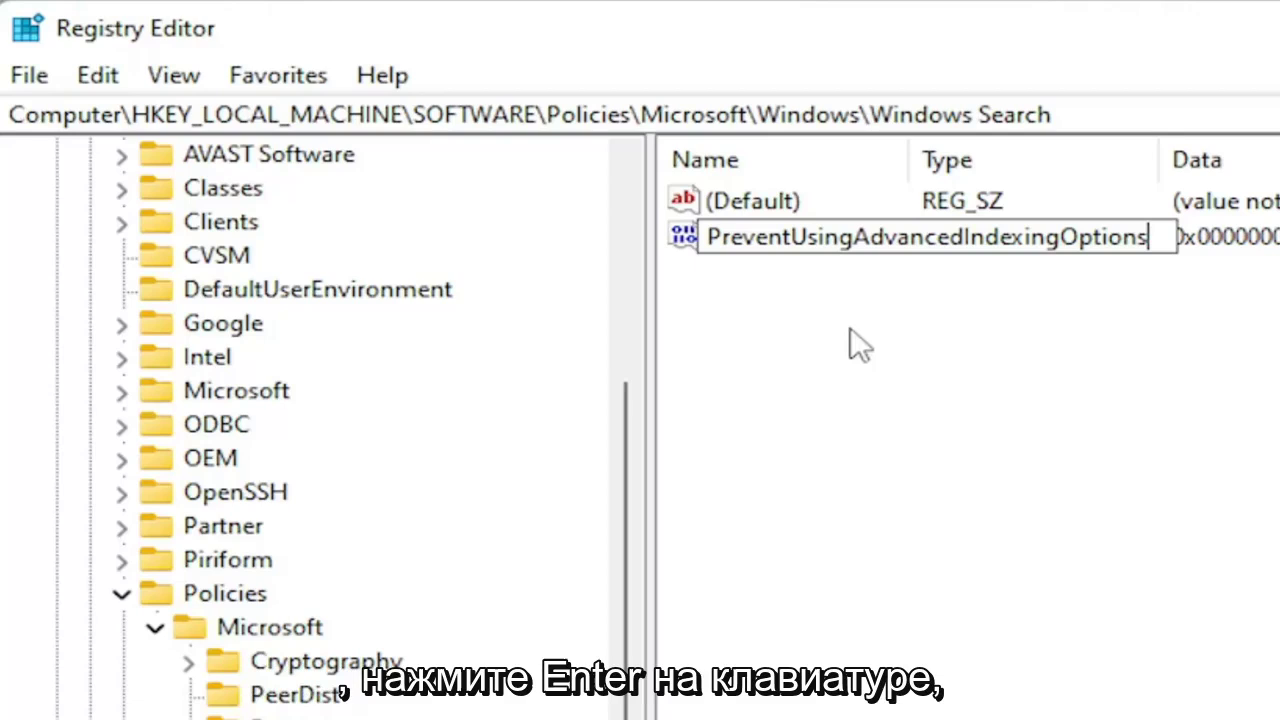
key("Return")
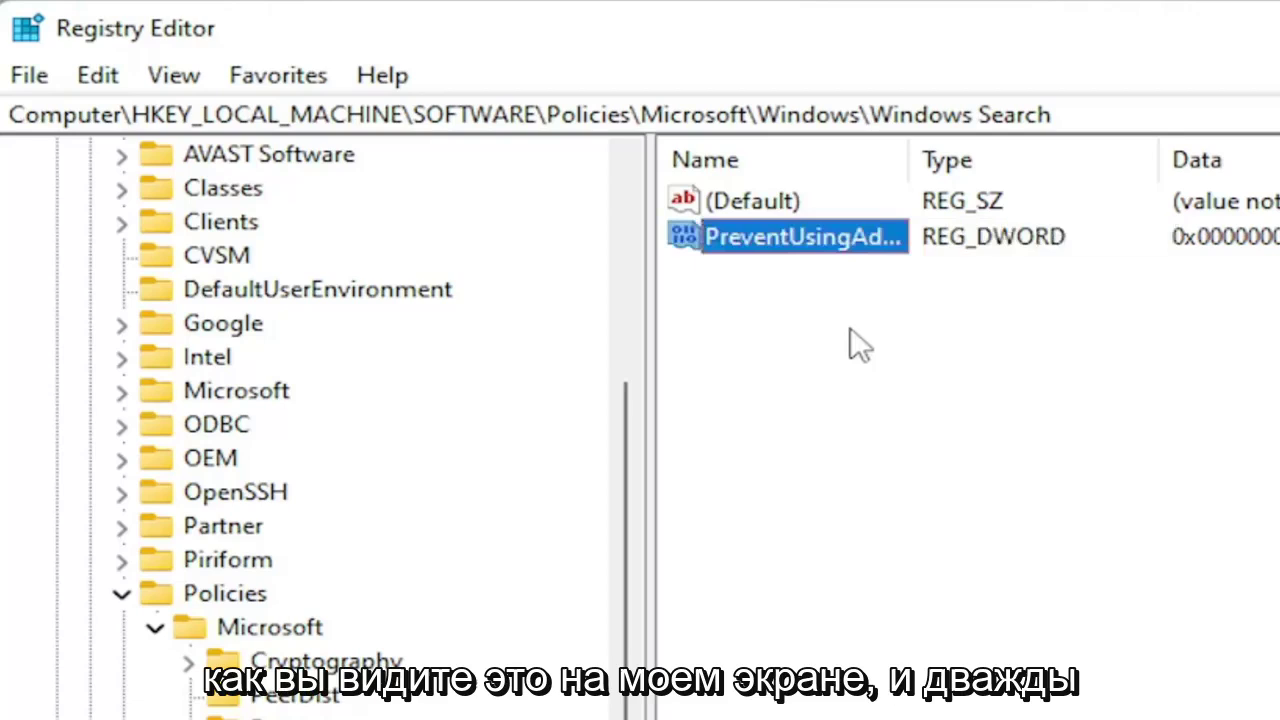
- Set PreventUsingAdvancedIndexingOptions value data to 1 (hexadecimal) and save it
double_click(852, 236)
left_click_drag(443, 194, 1190, 349)
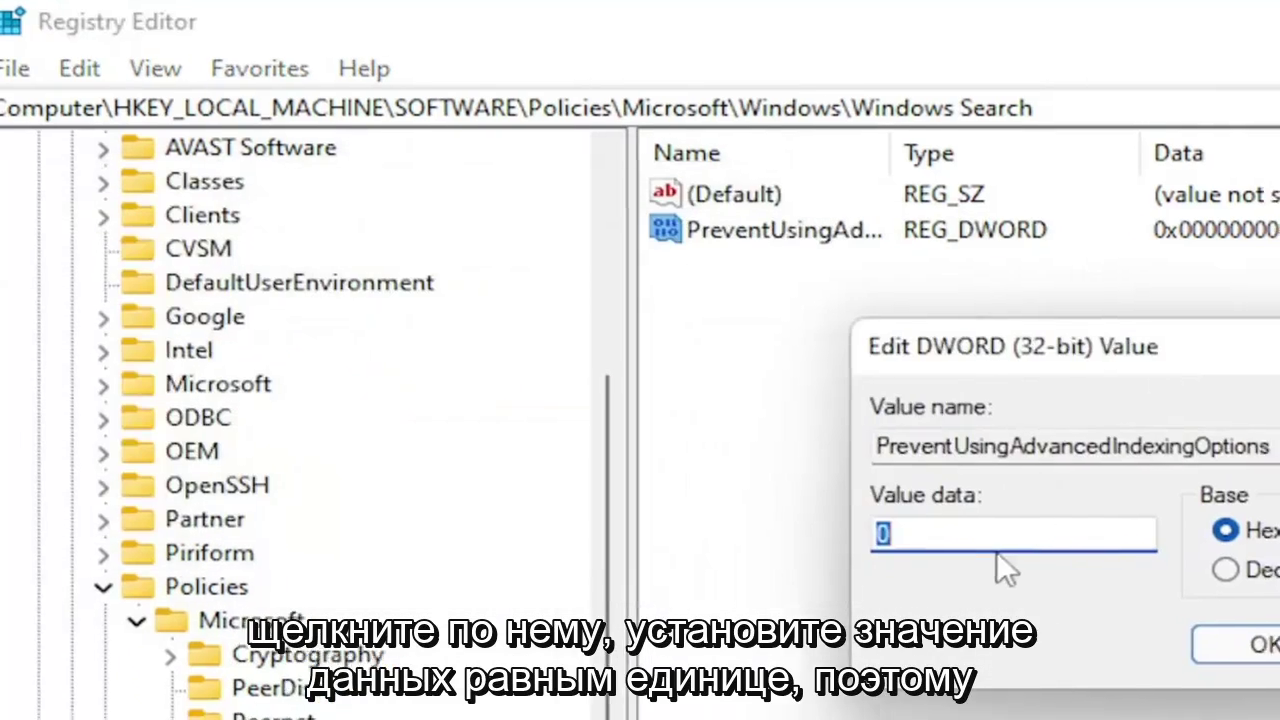
type("1")
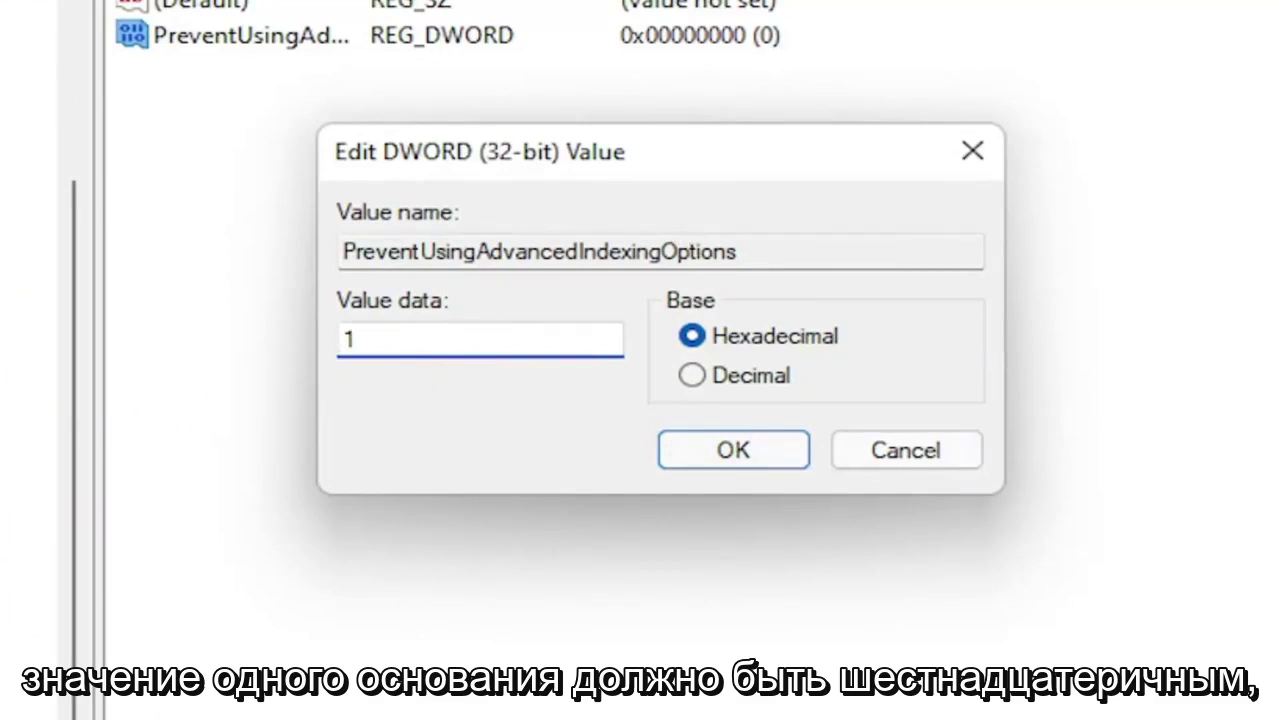
left_click(729, 446)
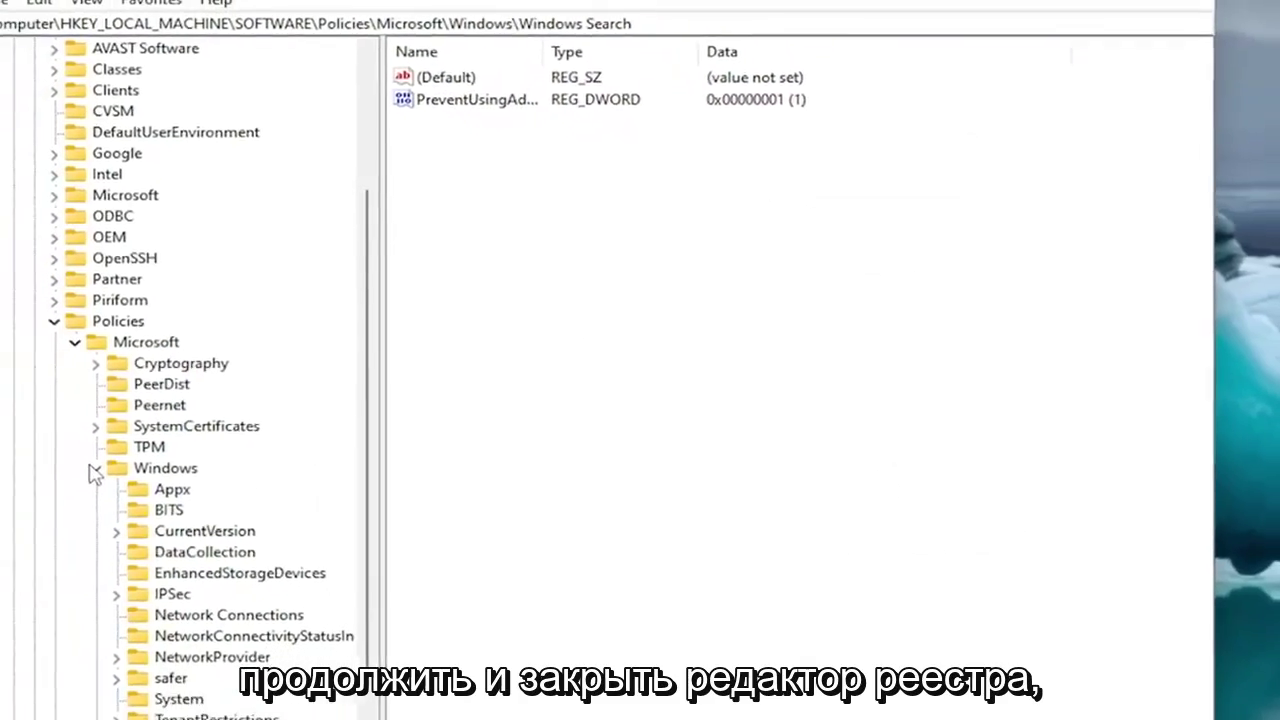
- Collapse the expanded registry branches, close Registry Editor, and open the Start power-user menu
left_click(98, 466)
left_click(214, 437)
left_click(303, 428)
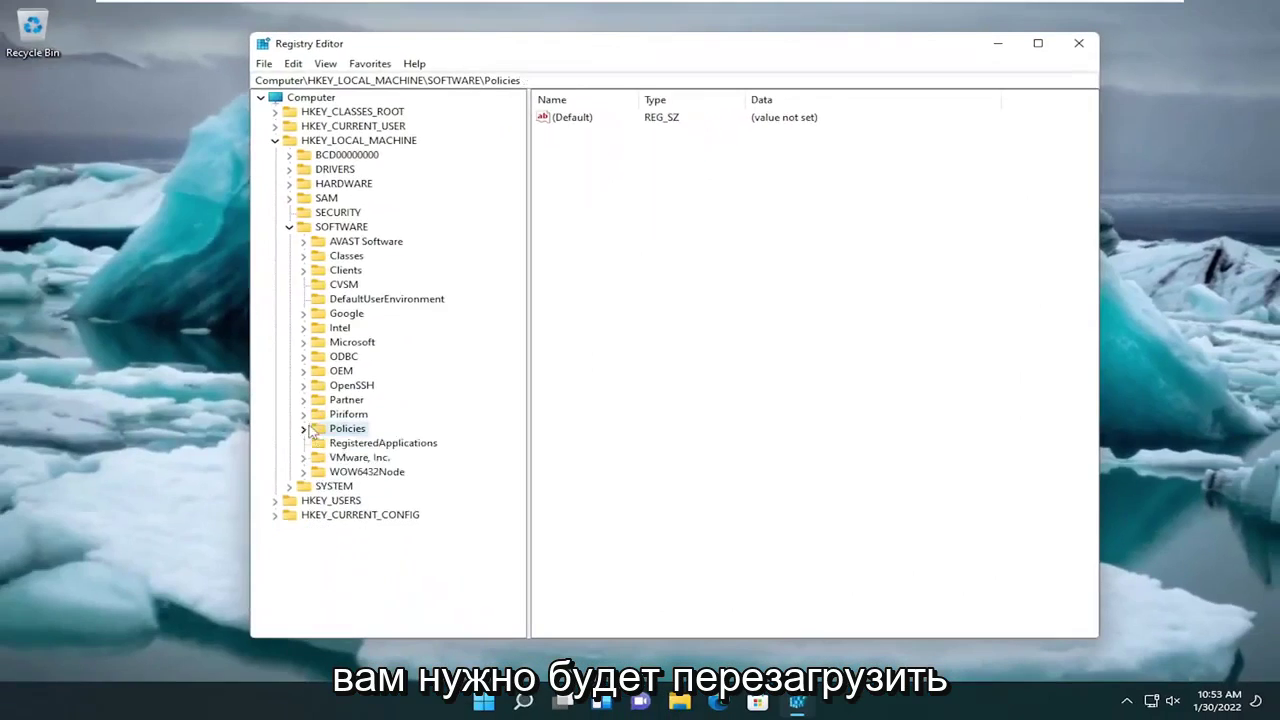
left_click(289, 226)
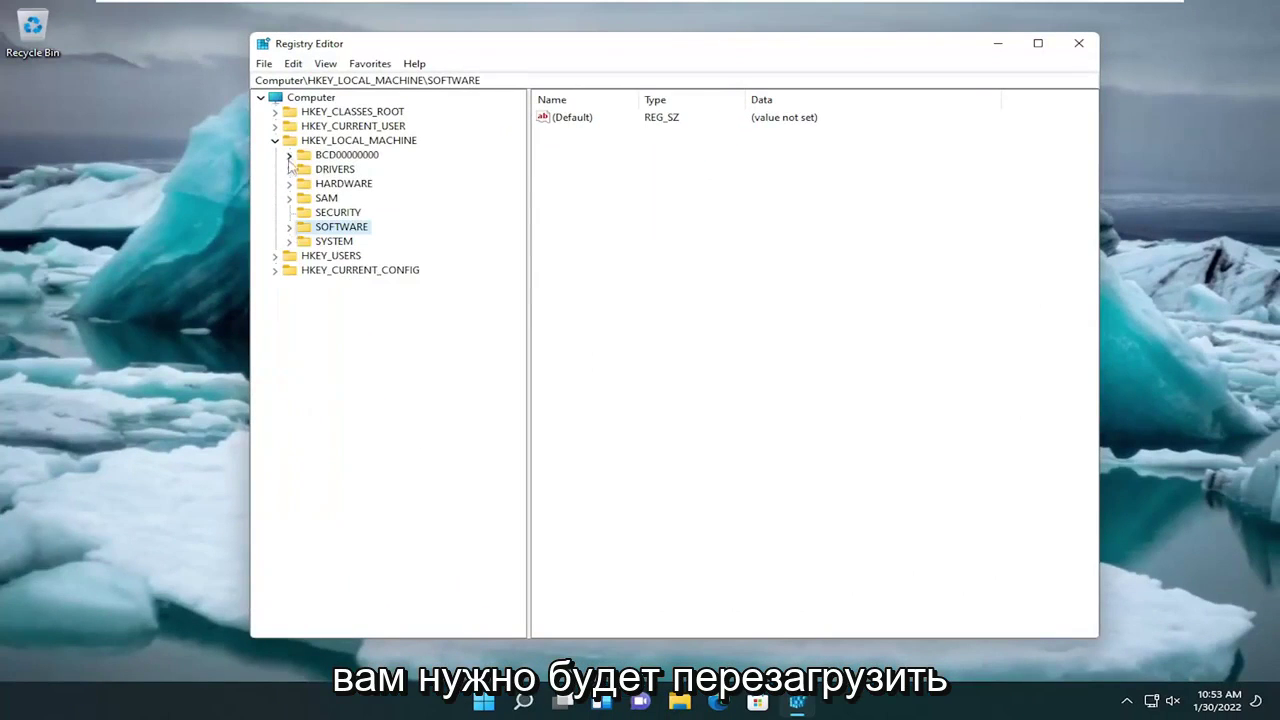
left_click(275, 140)
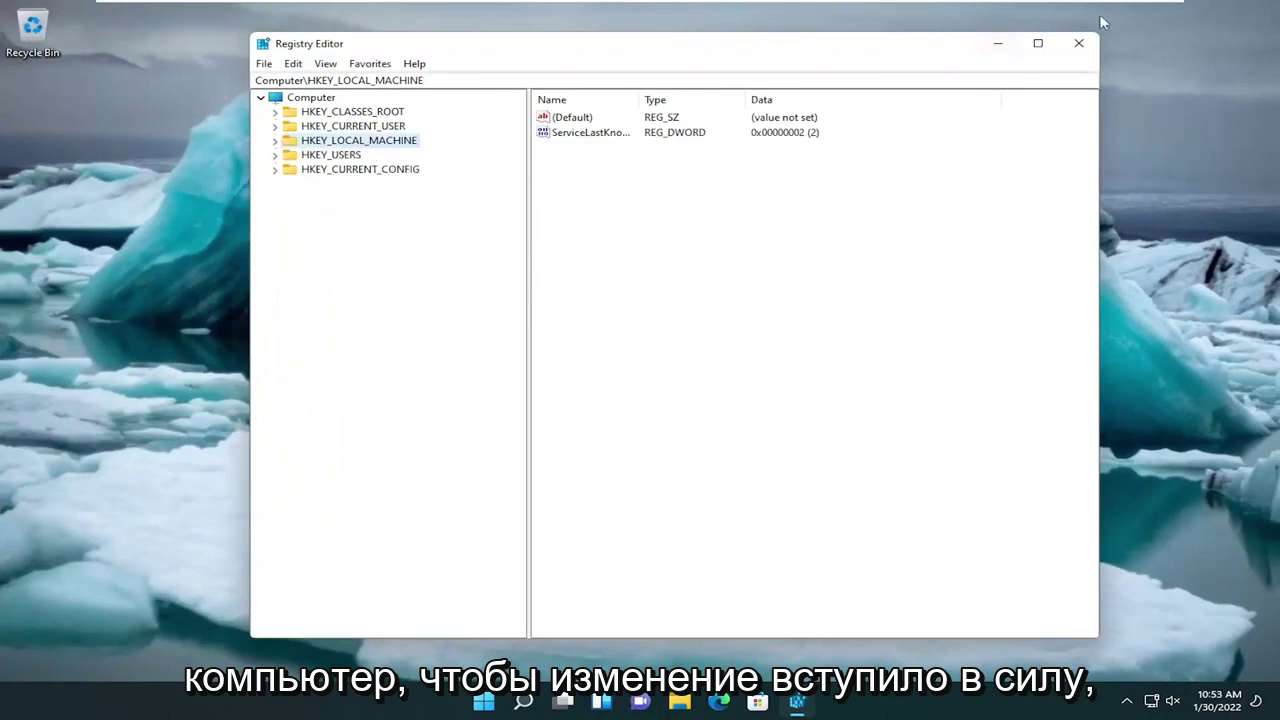
left_click(1079, 43)
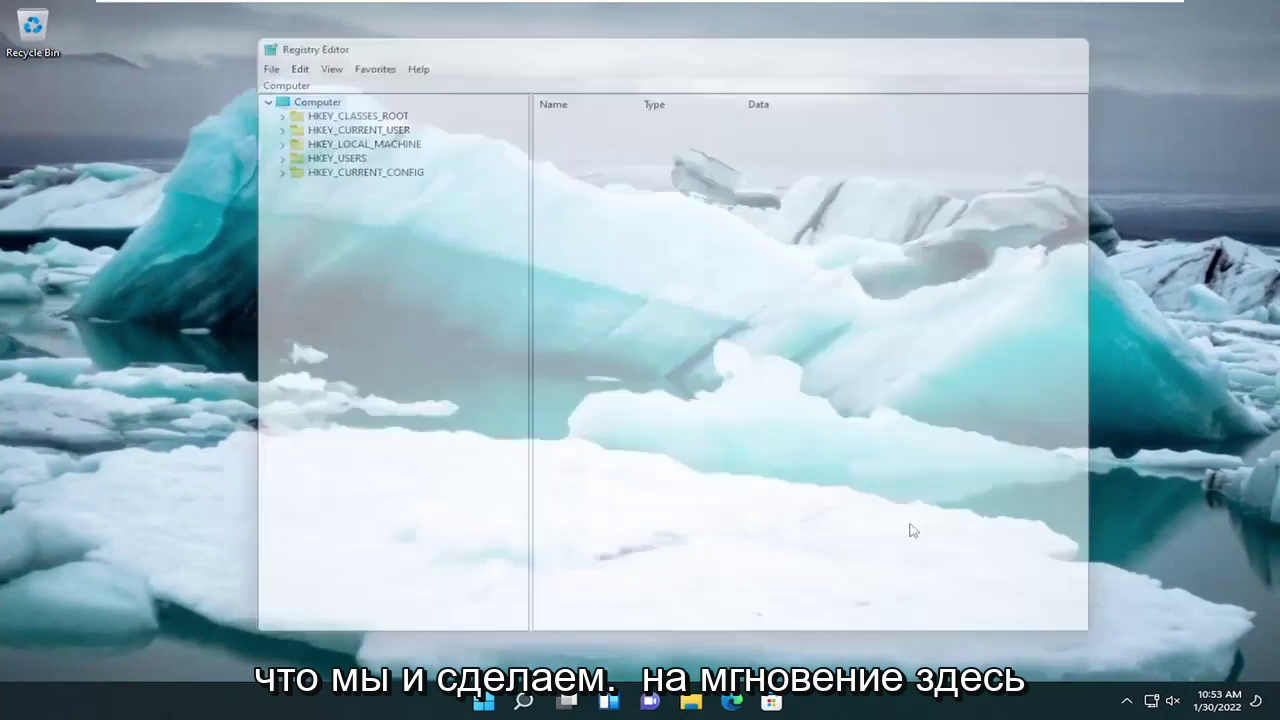
right_click(514, 697)
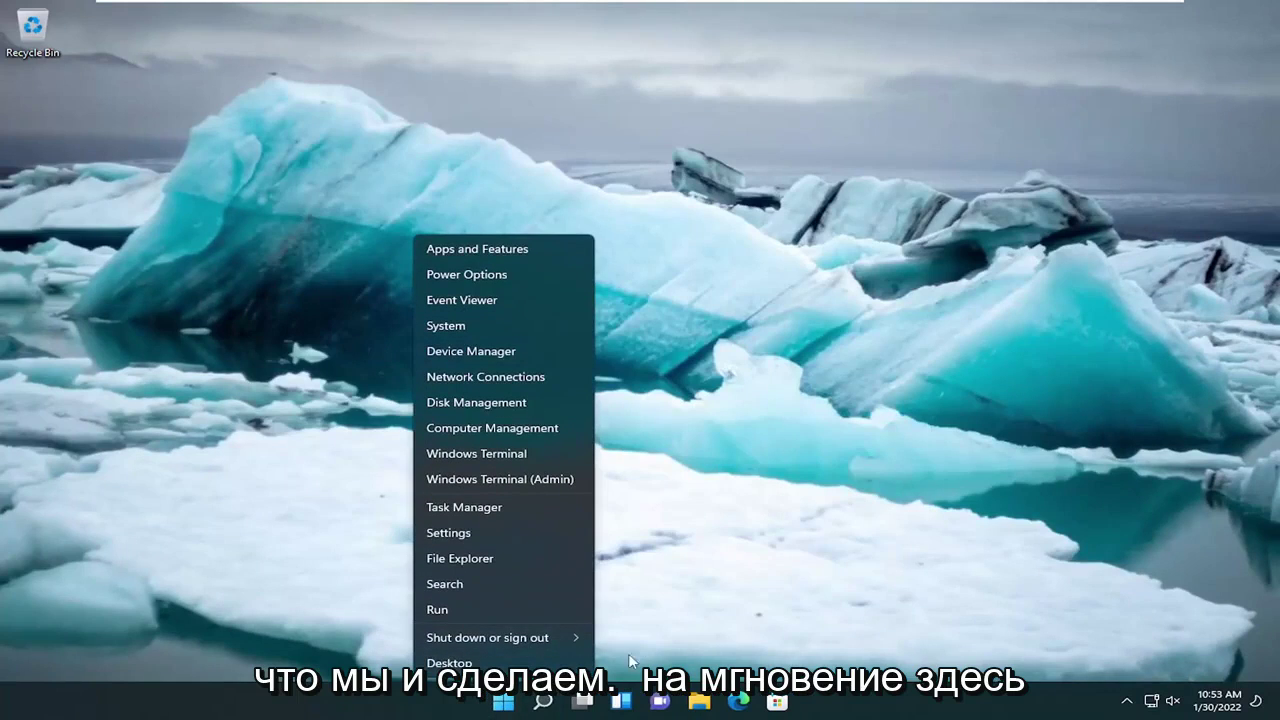